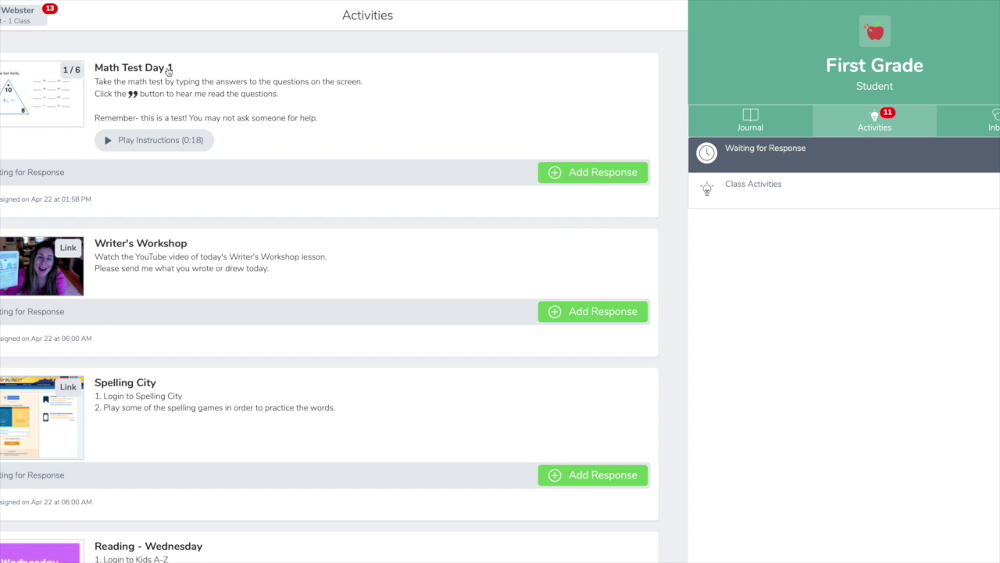
- Play the recorded Math Test Day 1 instructions, then add a response to that activity
left_click(109, 141)
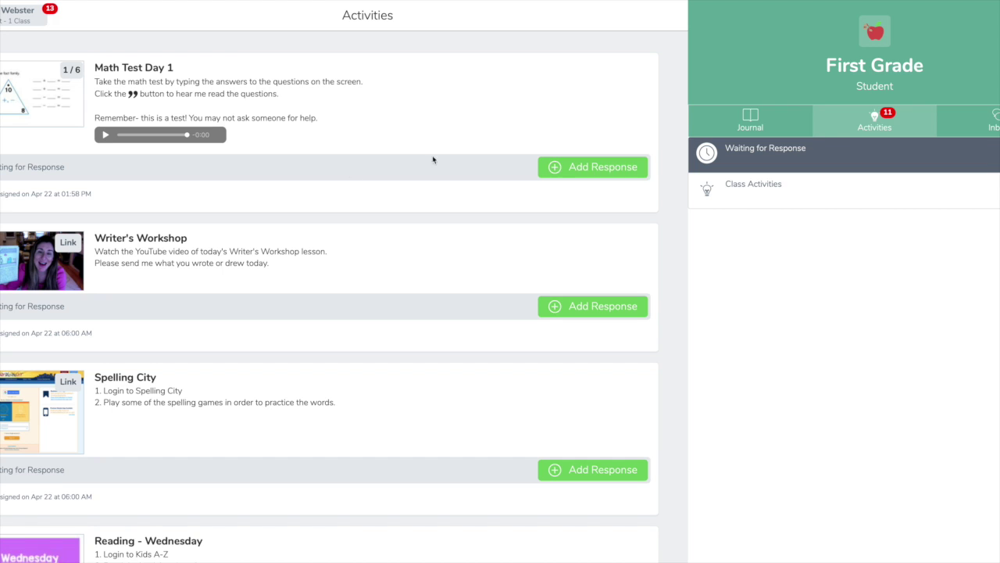
left_click(598, 170)
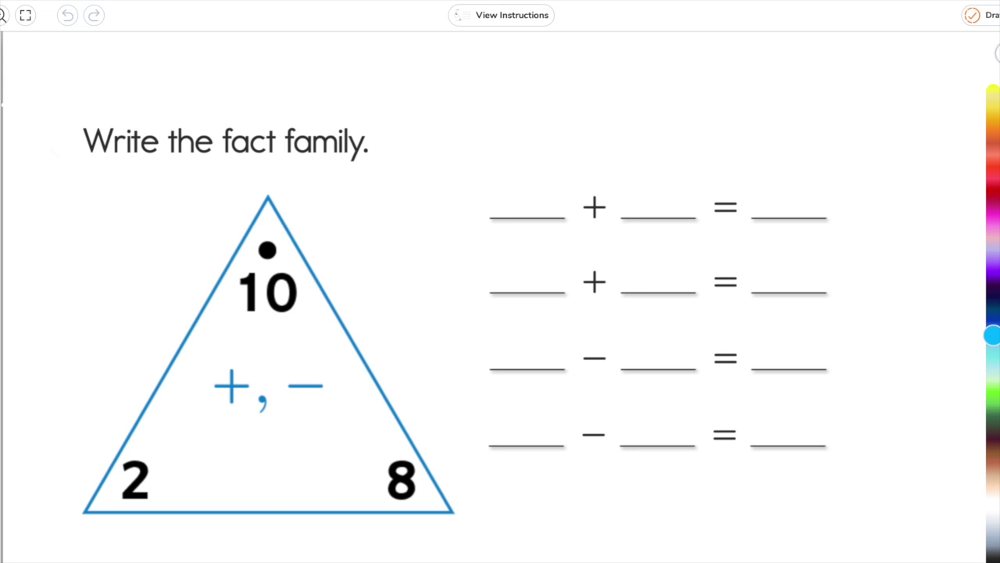
- Place an empty text box over the first blank of the 10, 2, 8 fact-family page
left_click(504, 202)
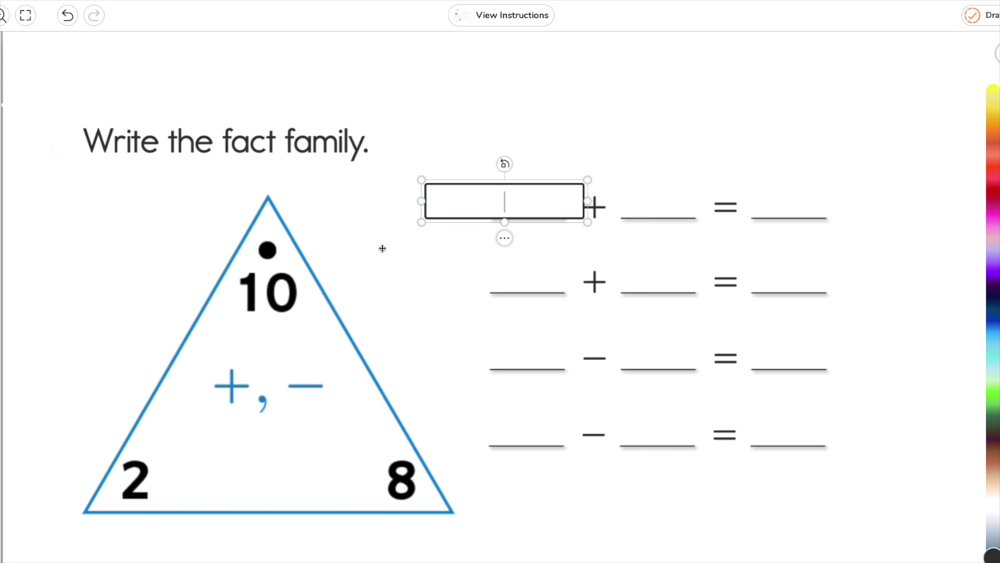
type("973402750")
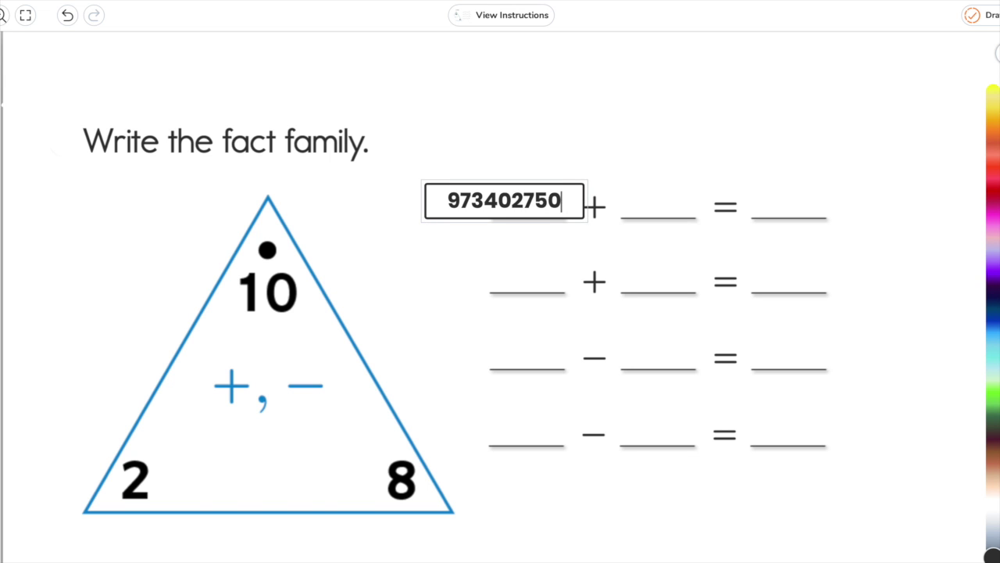
type("7")
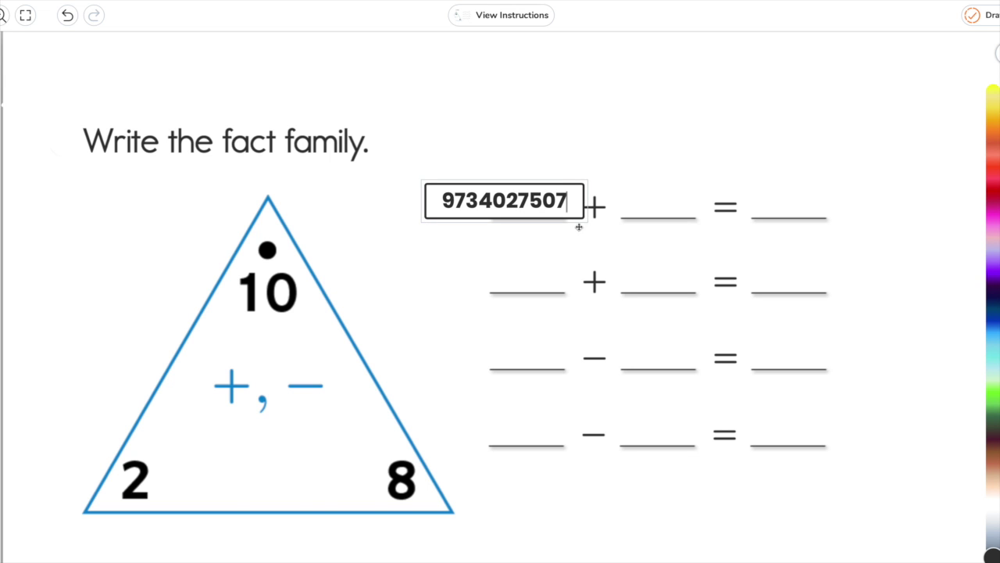
left_click(419, 200)
key("Delete")
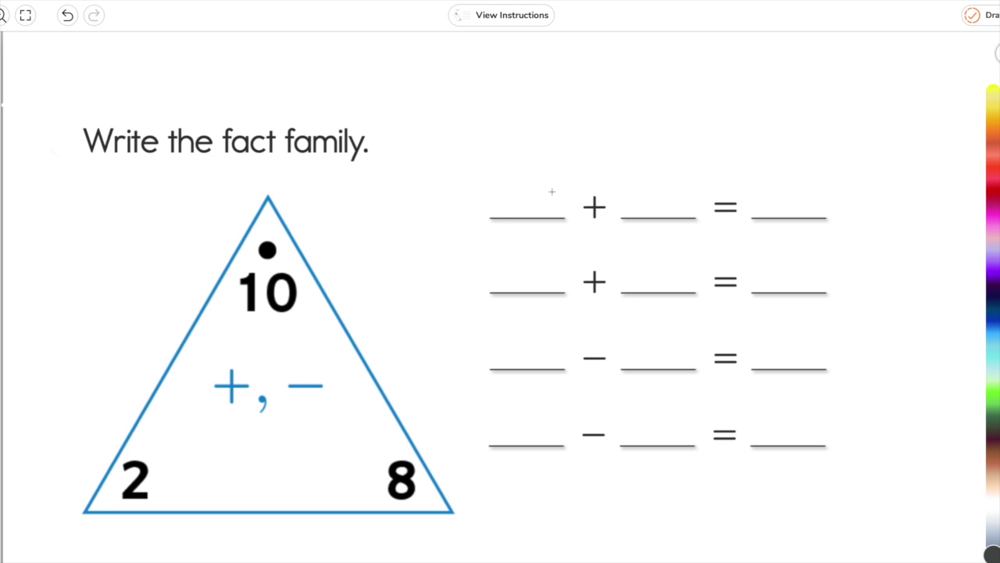
- Handwrite a 9 with the pen above the first blank of the top equation
mouse_move(516, 159)
left_mouse_down()
mouse_move(513, 219)
mouse_move(550, 174)
mouse_move(515, 212)
left_mouse_up()
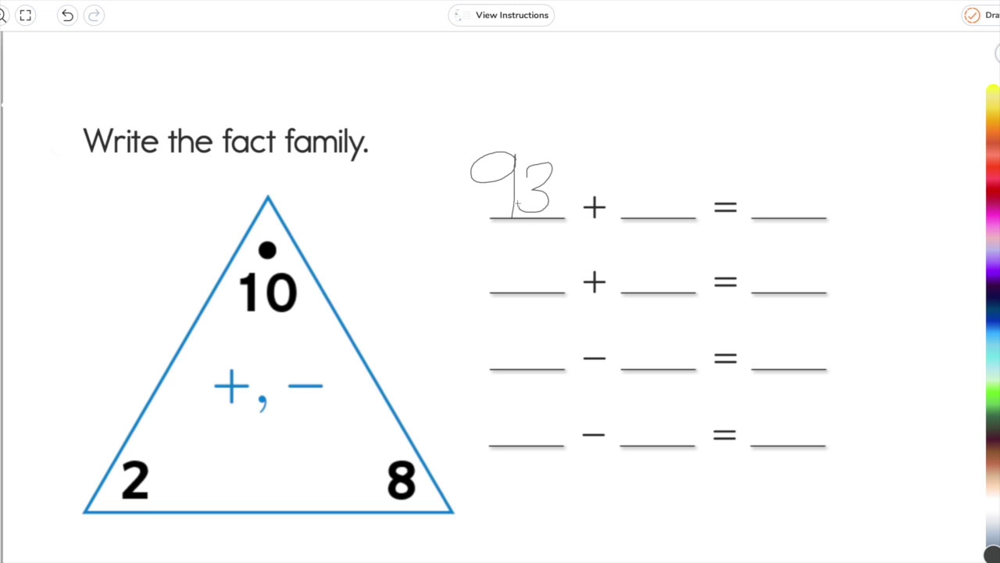